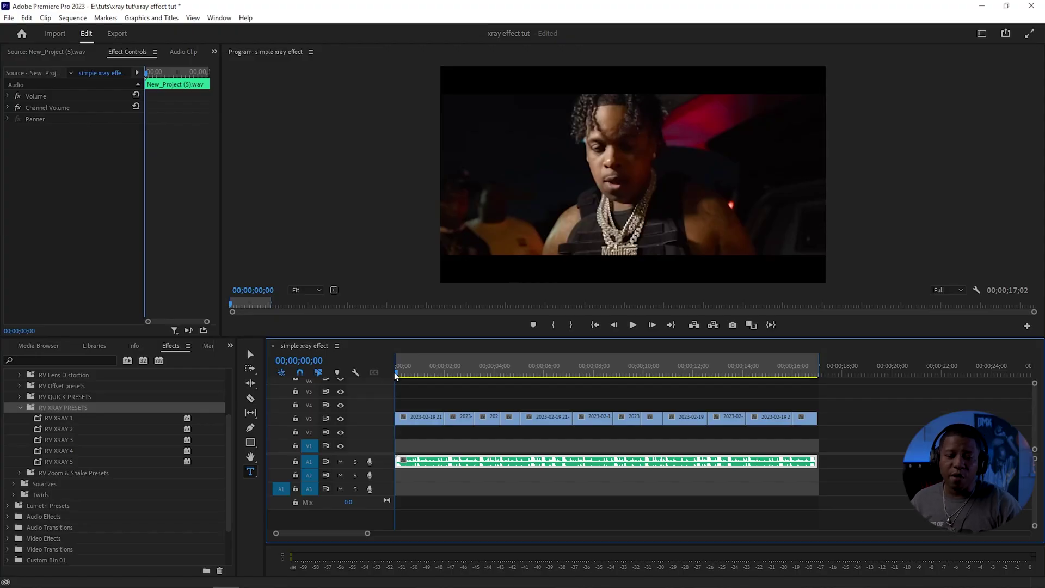
# Play the montage and return to the start of the sequence.
pyautogui.press('space')
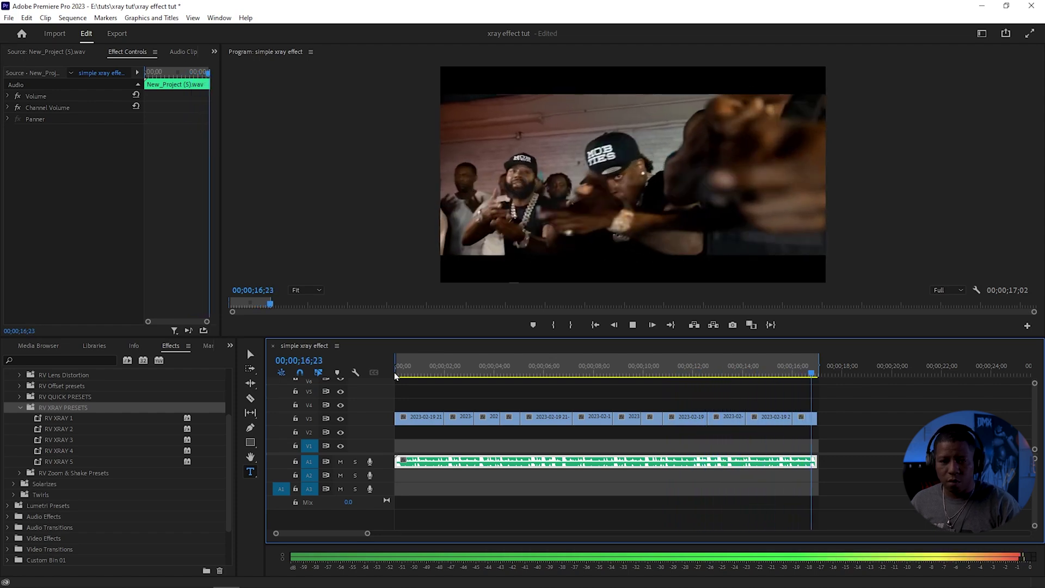
pyautogui.press('Home')
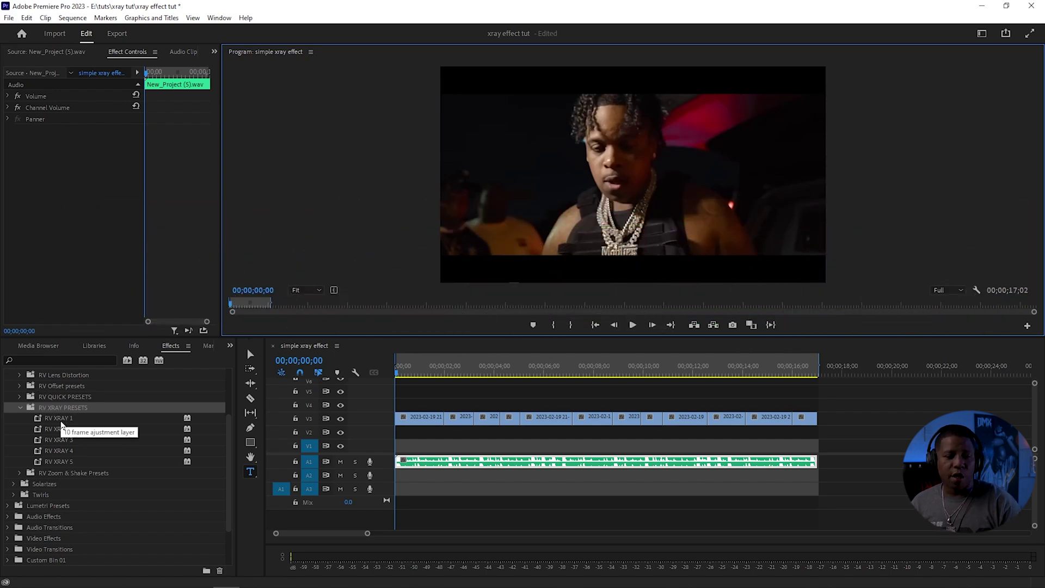
pyautogui.scroll(5, 64, 427)
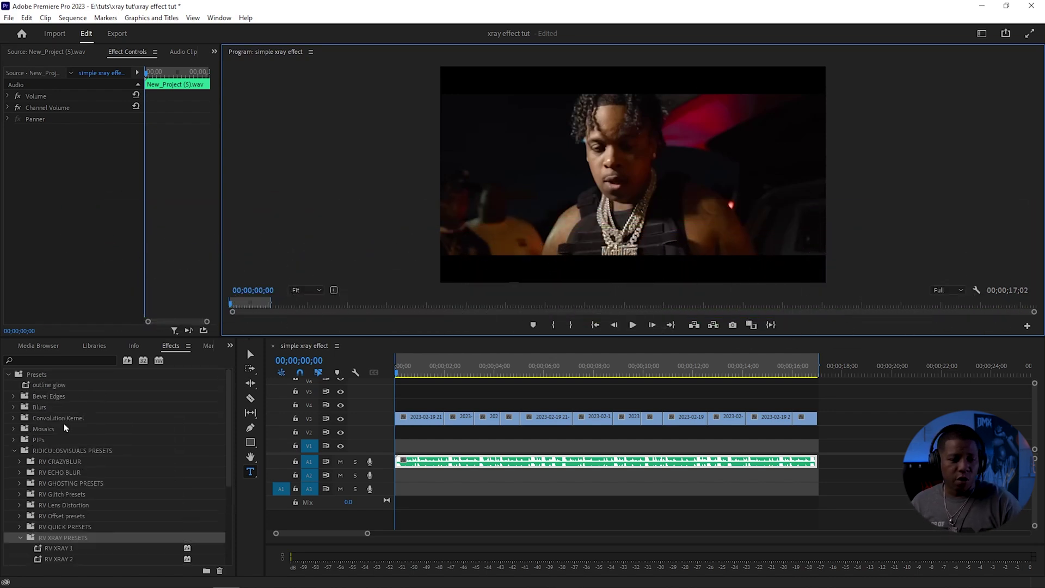
pyautogui.scroll(-4, 49, 457)
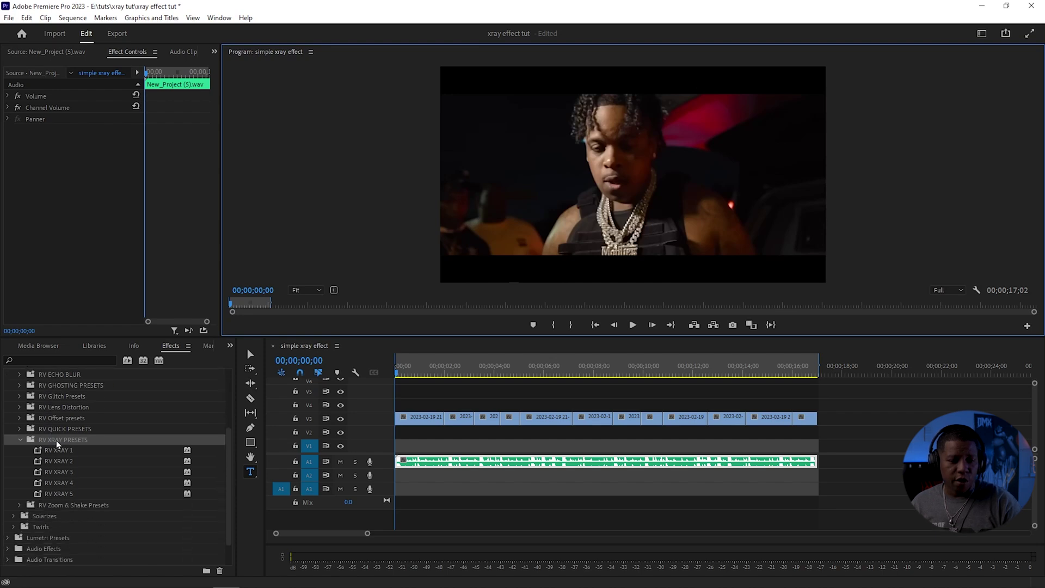
pyautogui.scroll(-1, 57, 440)
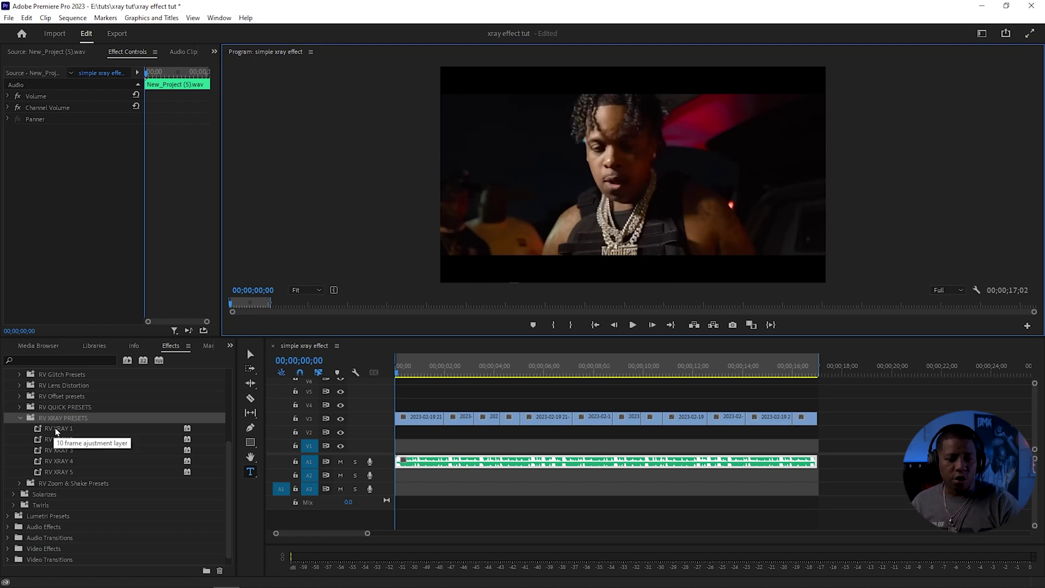
# Apply RV XRAY 1 to the second V3 clip and preview its flash frames around 02;14.
pyautogui.moveTo(56, 429); pyautogui.dragTo(318, 424)
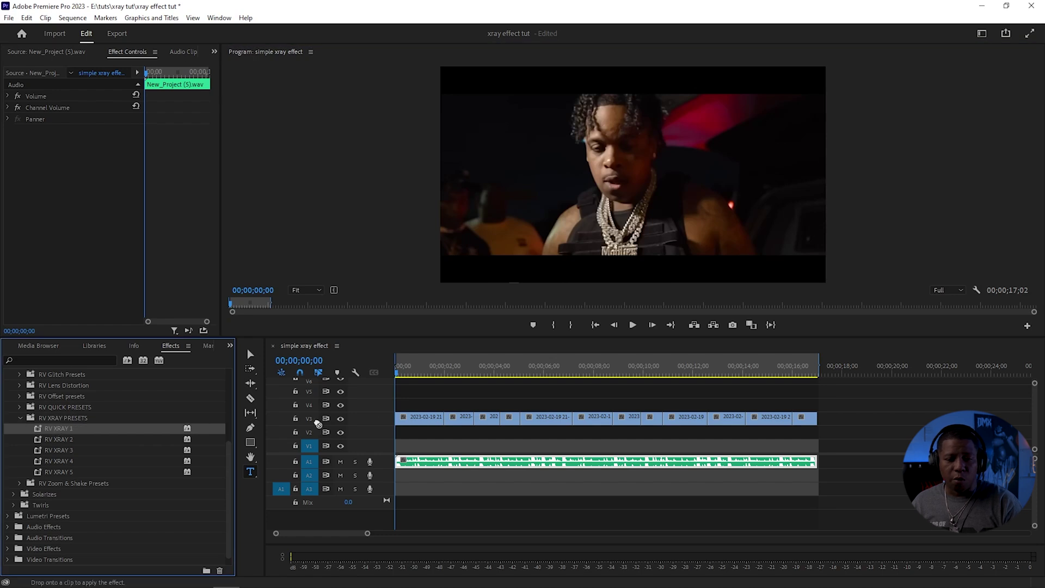
pyautogui.moveTo(461, 423); pyautogui.dragTo(460, 423)
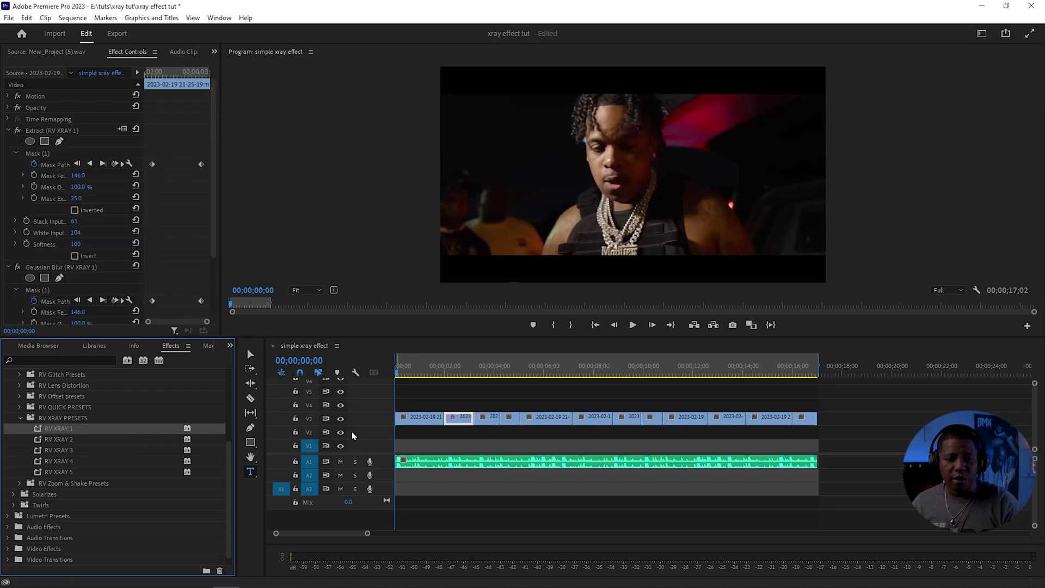
pyautogui.press('space')
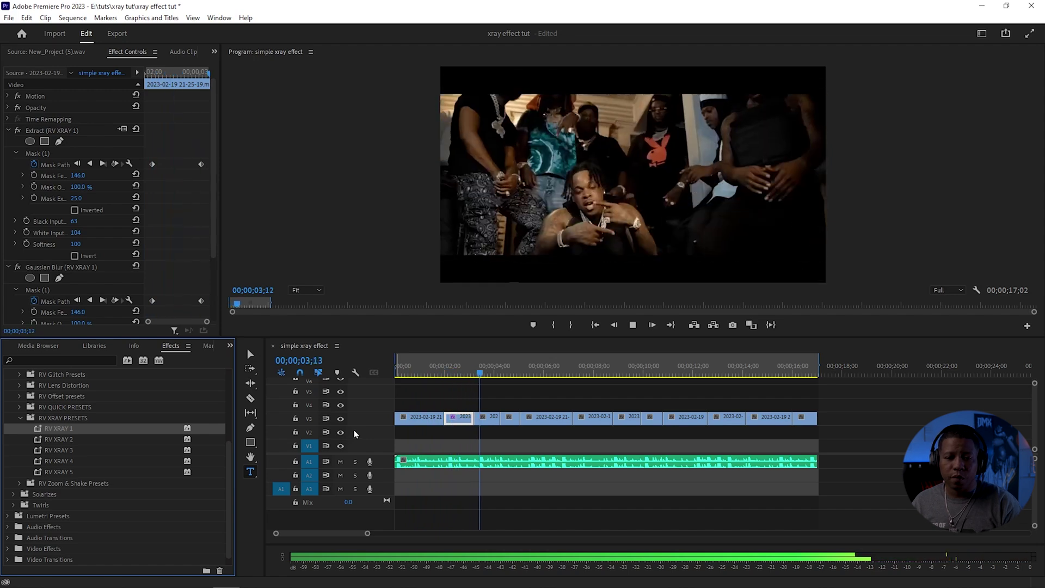
pyautogui.press('space')
pyautogui.click(457, 374)
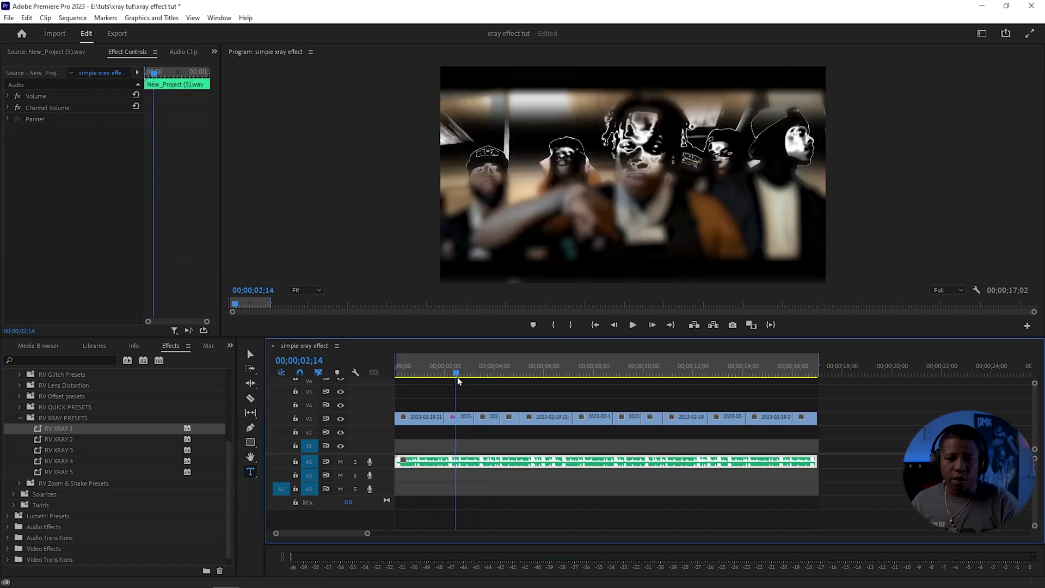
pyautogui.moveTo(457, 380); pyautogui.dragTo(462, 380)
pyautogui.click(464, 417)
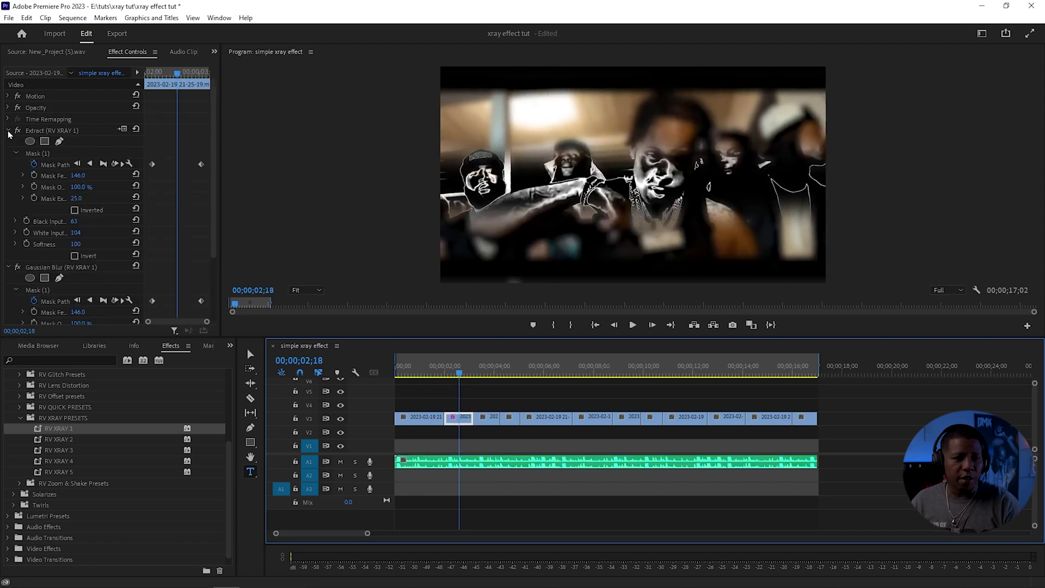
# Compare the clip with Gaussian Blur off and on, then collapse the effect settings.
pyautogui.click(8, 131)
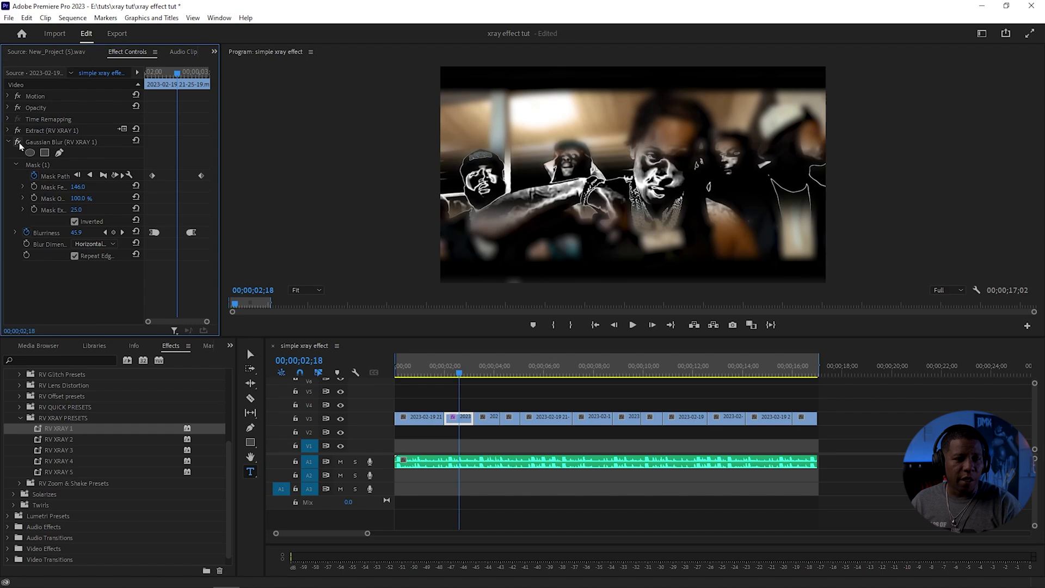
pyautogui.click(18, 142)
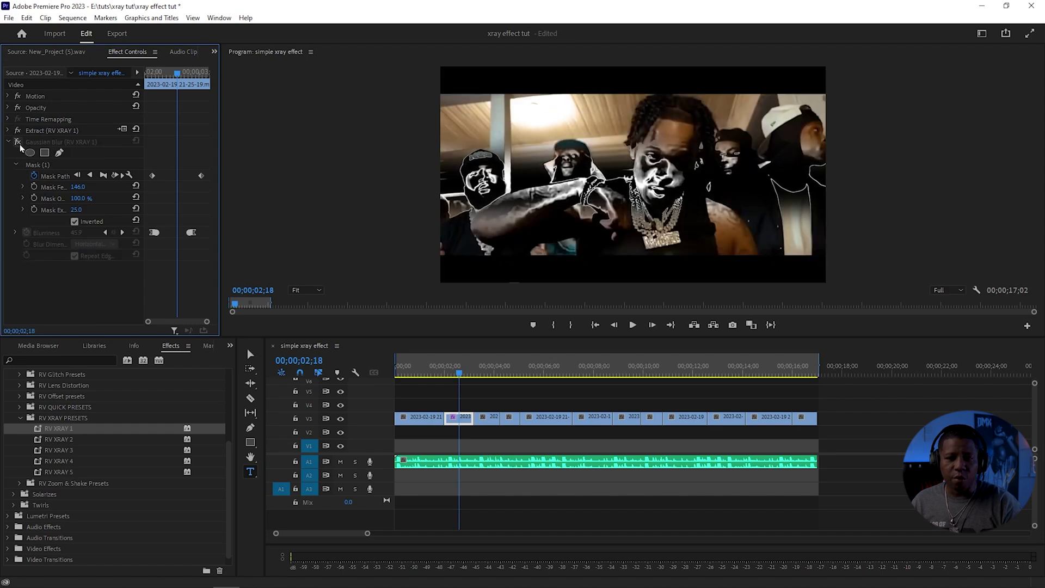
pyautogui.click(426, 375)
pyautogui.press('space')
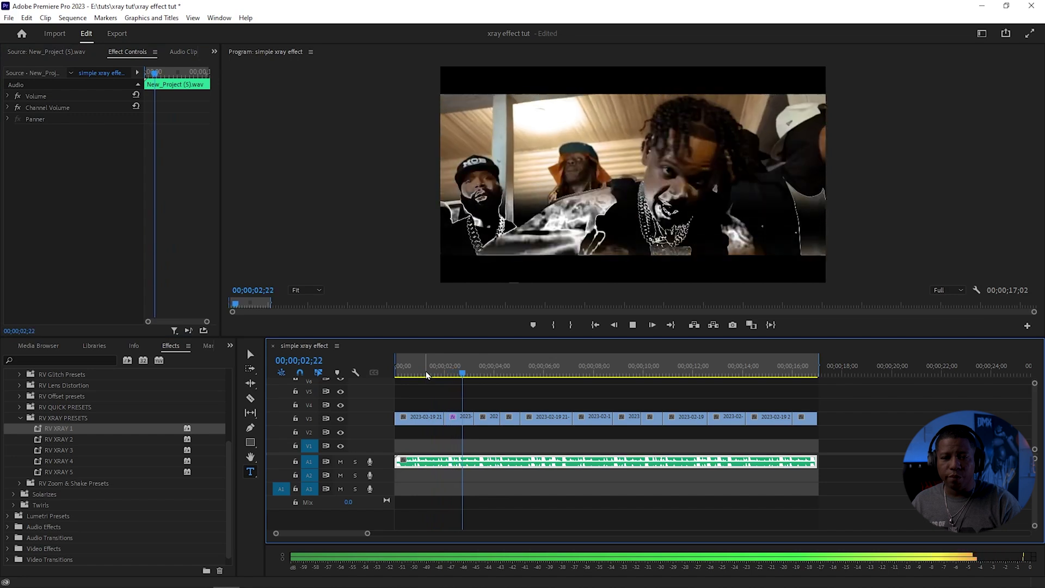
pyautogui.press('space')
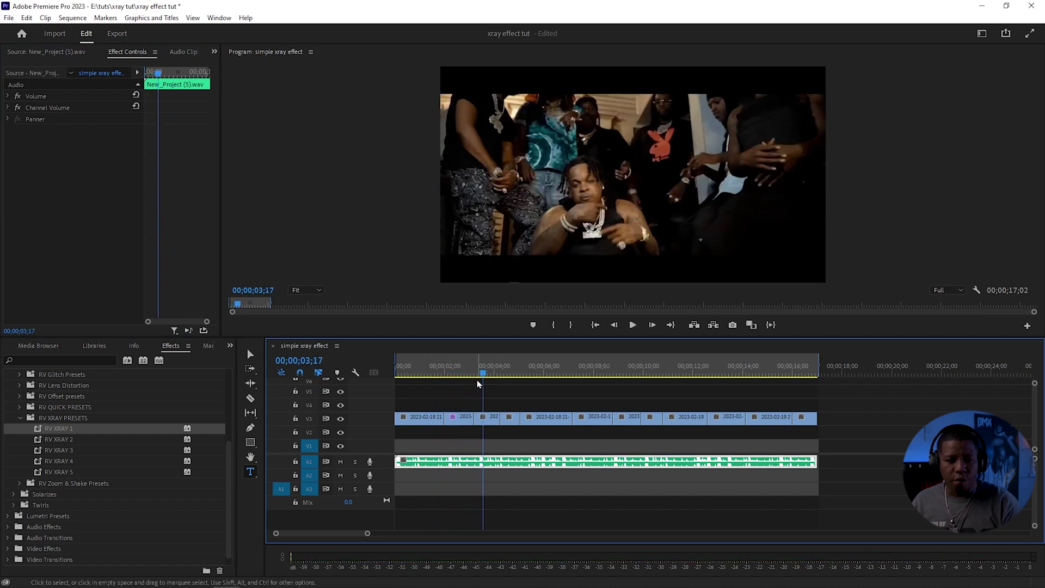
pyautogui.moveTo(483, 377); pyautogui.dragTo(463, 374)
pyautogui.click(463, 419)
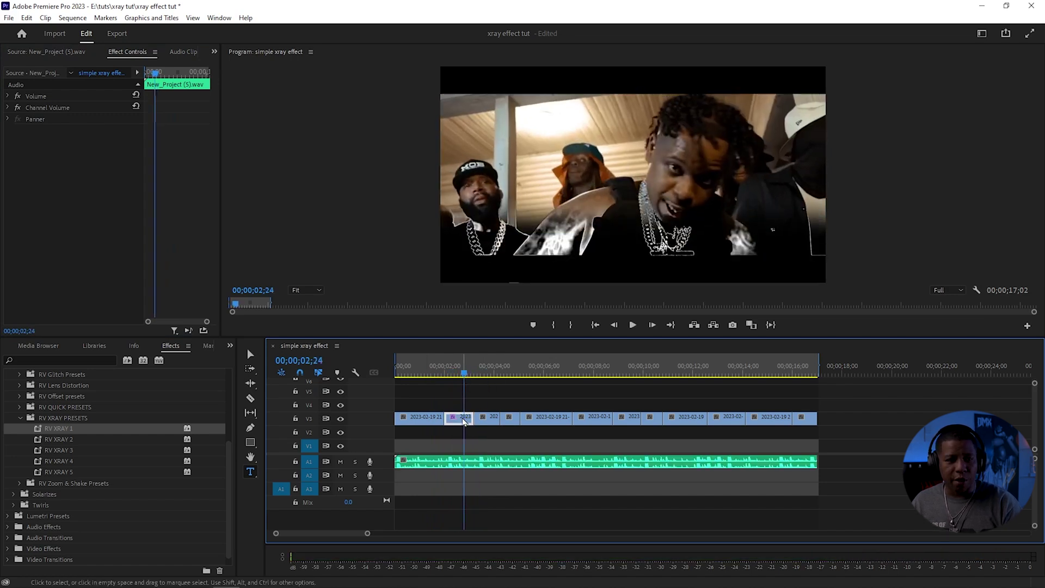
pyautogui.click(18, 142)
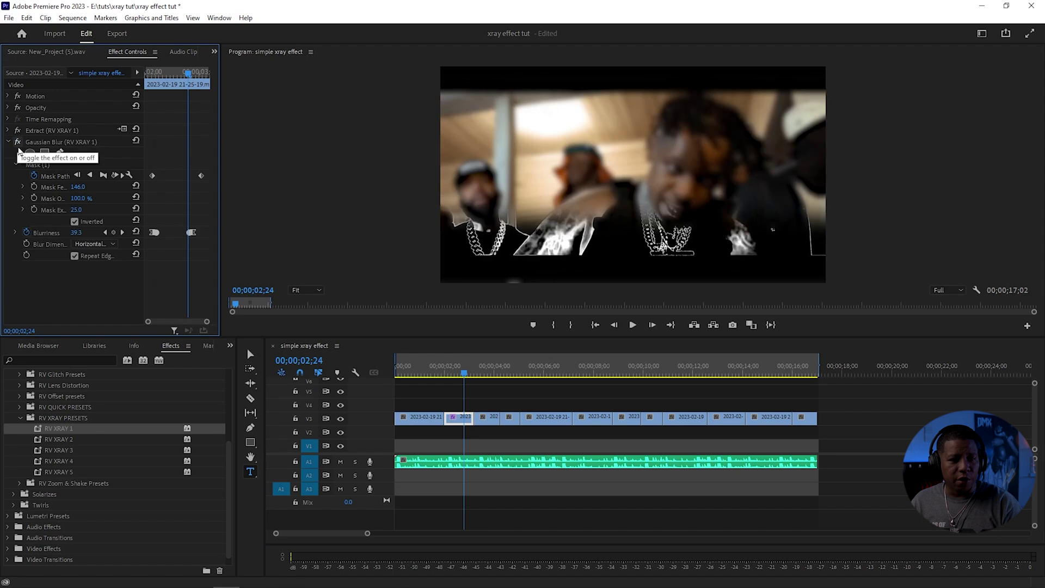
pyautogui.click(7, 142)
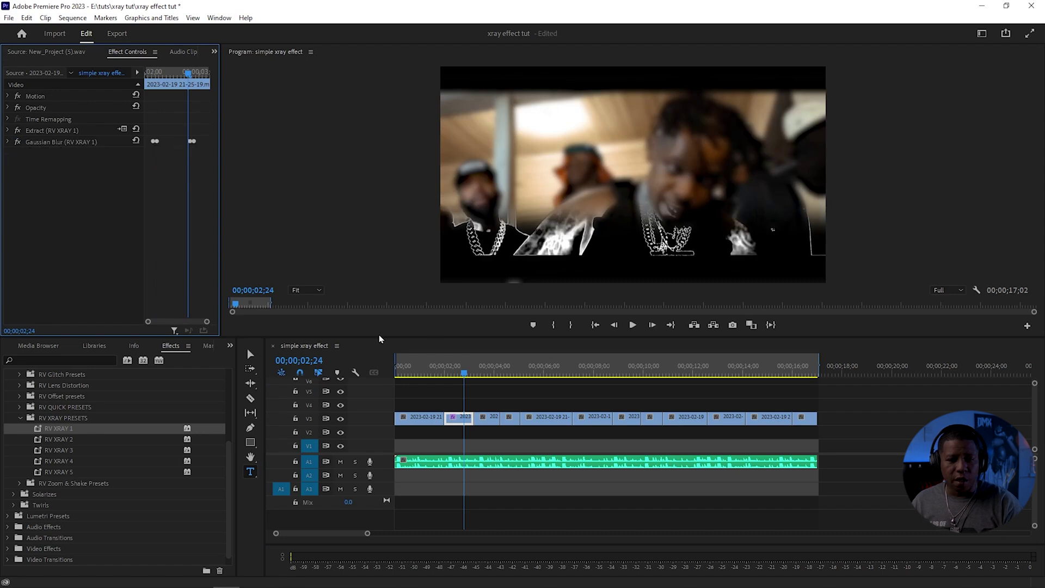
# Play back and park the playhead on the short V3 clip at 04;20.
pyautogui.press('space')
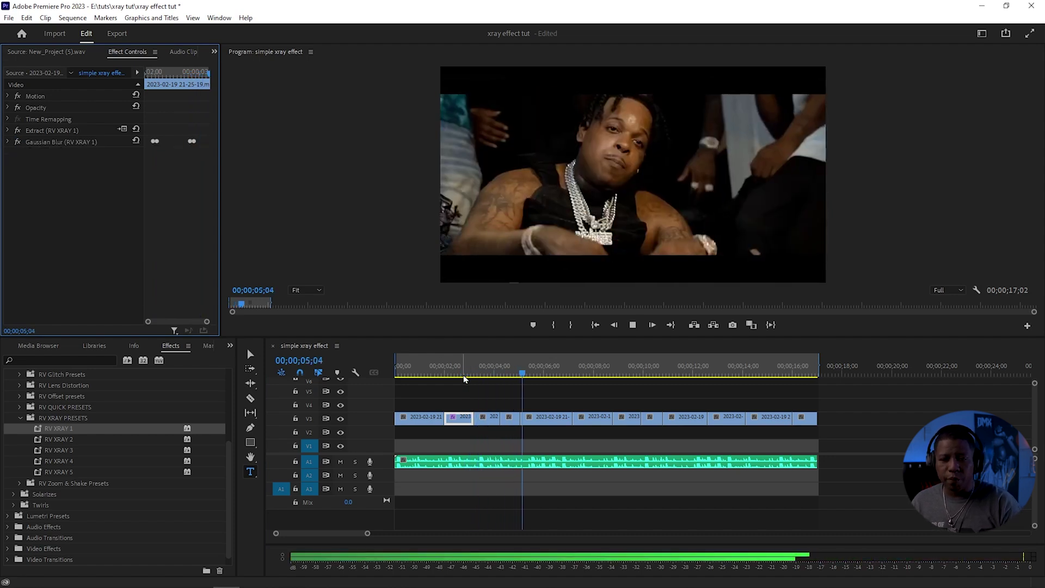
pyautogui.click(479, 461)
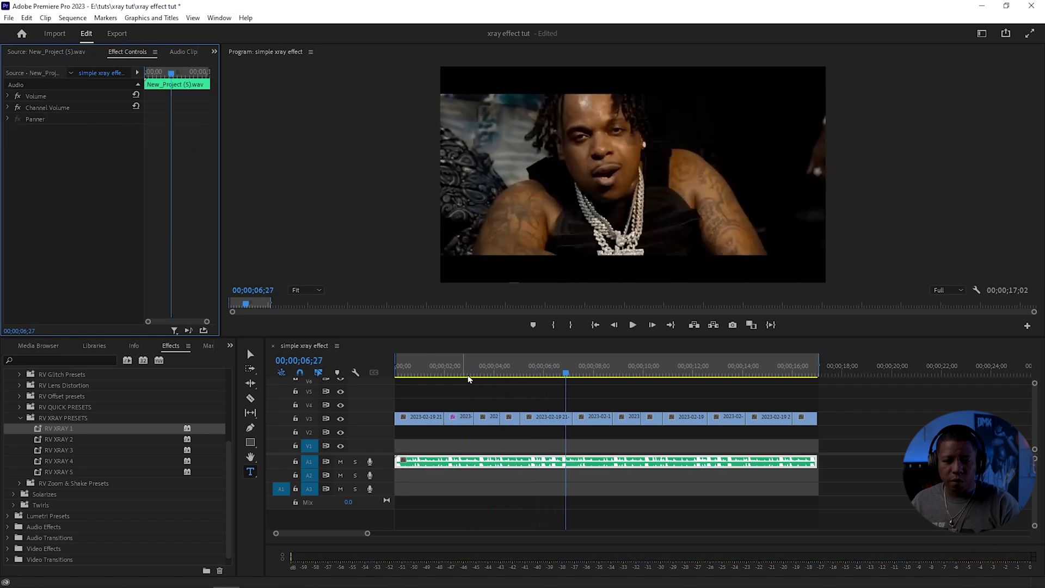
pyautogui.click(511, 375)
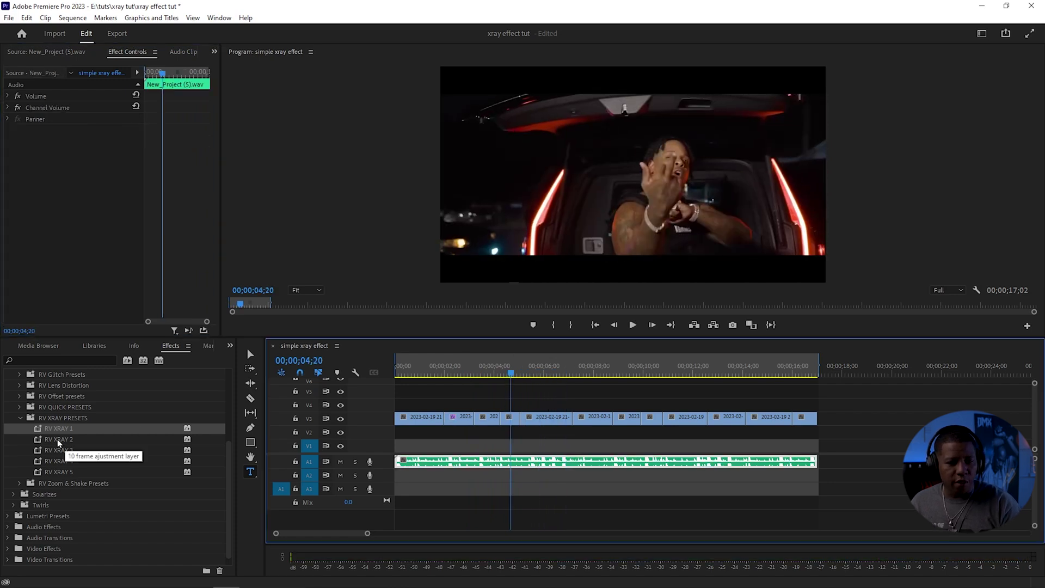
# Apply RV XRAY 2 to the 04;20 clip and preview it from the start.
pyautogui.moveTo(58, 442); pyautogui.dragTo(210, 420)
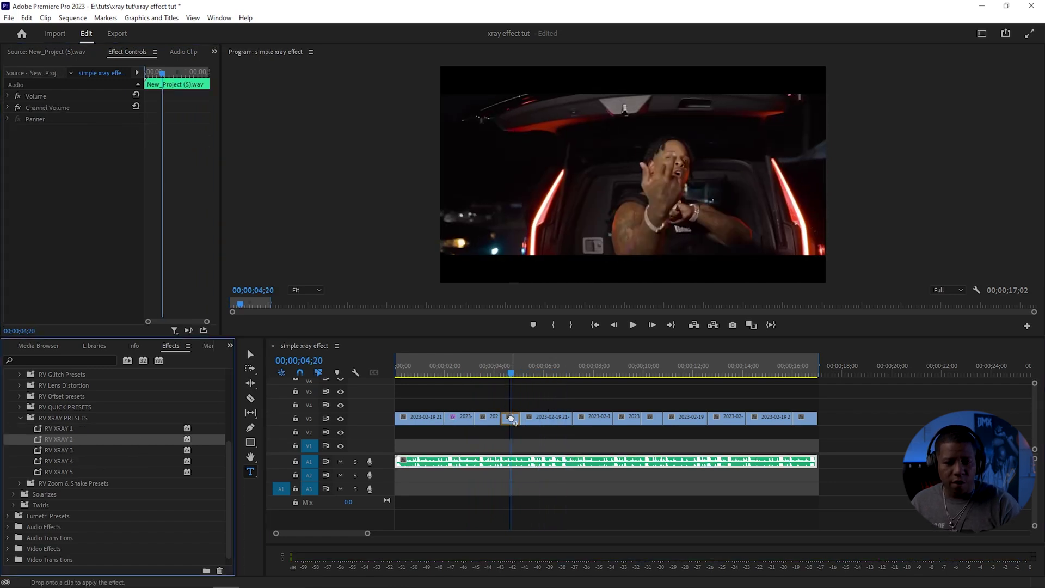
pyautogui.moveTo(511, 418); pyautogui.dragTo(511, 418)
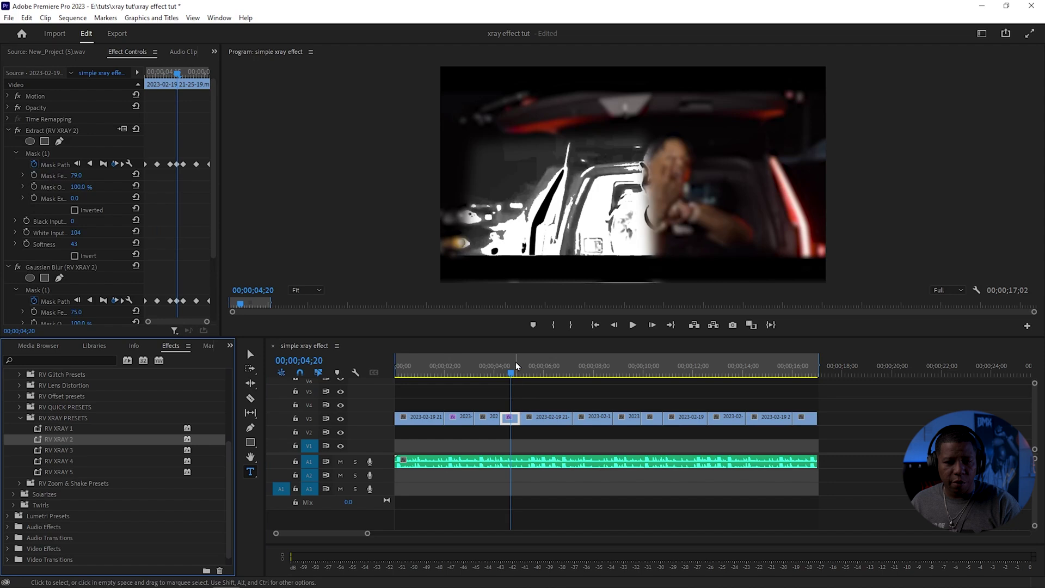
pyautogui.click(595, 325)
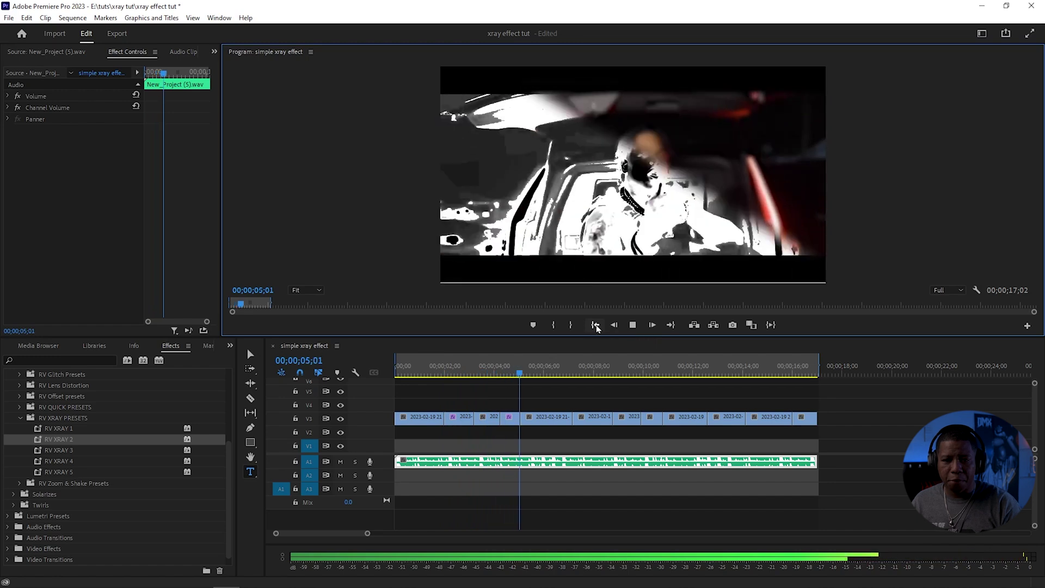
pyautogui.press('space')
pyautogui.moveTo(545, 375)
pyautogui.mouseDown()
pyautogui.moveTo(509, 380)
pyautogui.moveTo(566, 380)
pyautogui.mouseUp()
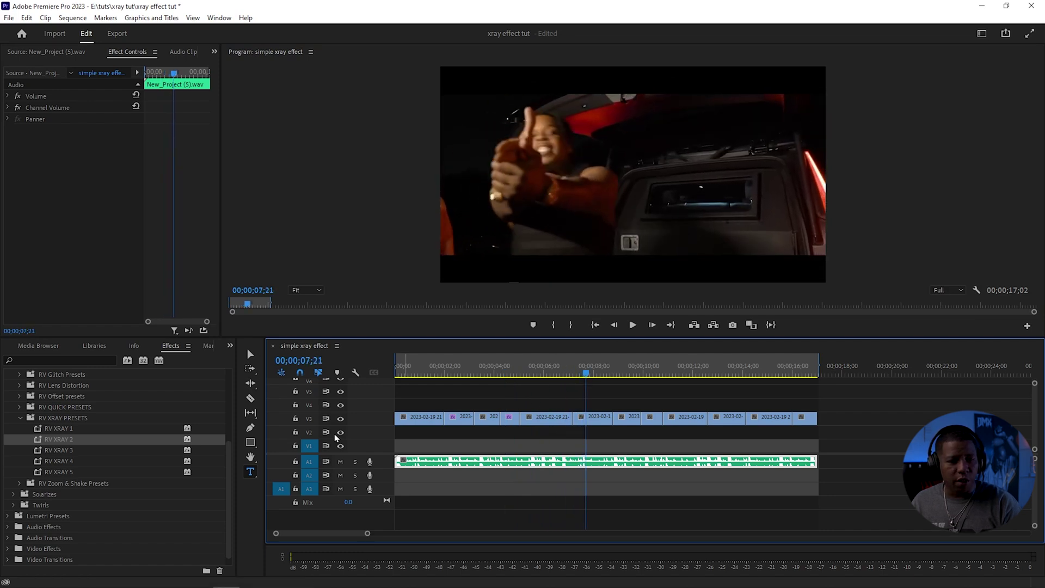
# Apply RV XRAY 3 to the V3 clip near 07;21 and preview from the start to 09;15.
pyautogui.click(63, 451)
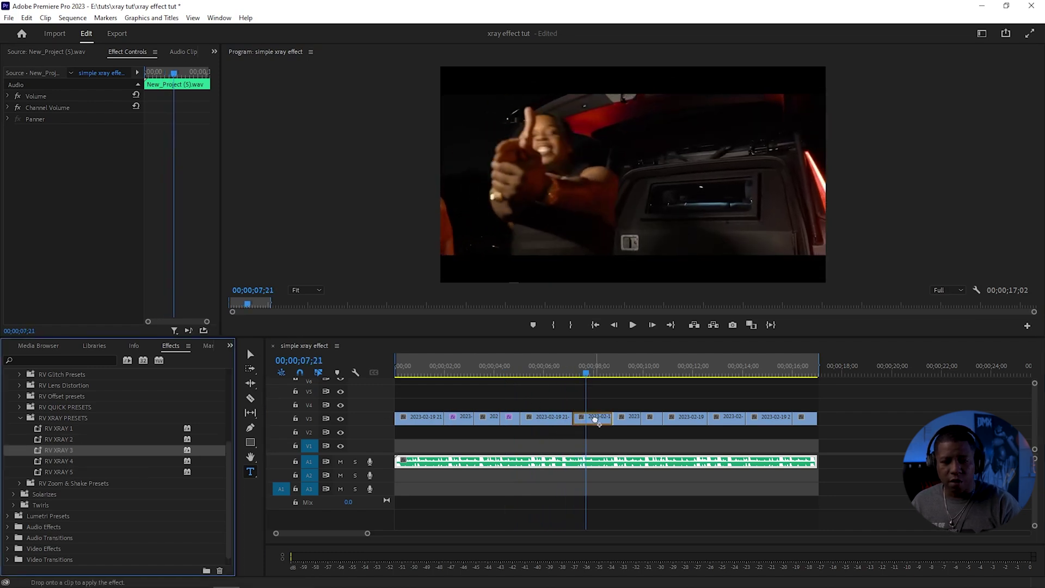
pyautogui.moveTo(595, 419); pyautogui.dragTo(593, 418)
pyautogui.click(588, 461)
pyautogui.press('Home')
pyautogui.press('space')
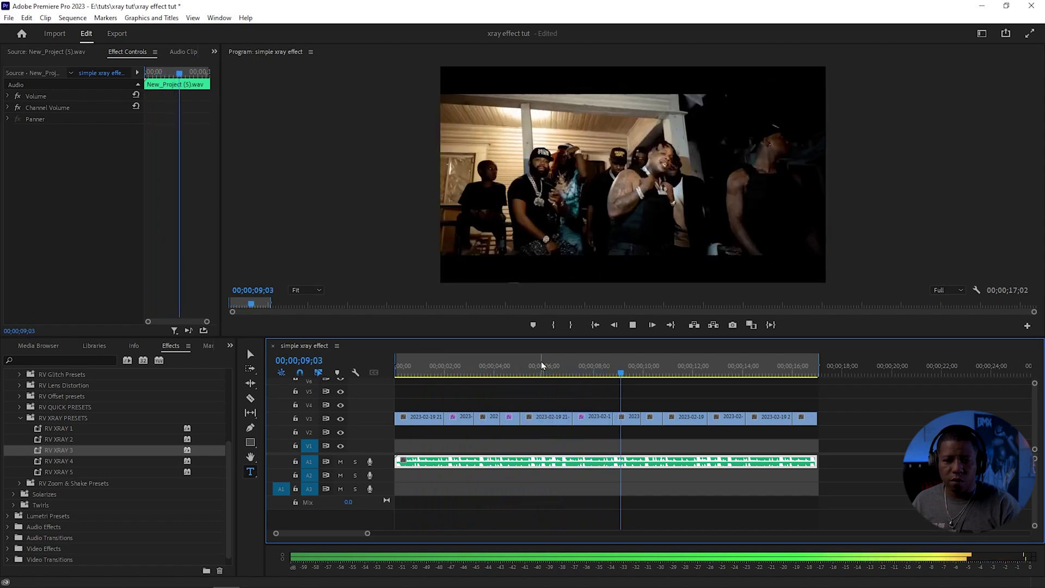
pyautogui.press('space')
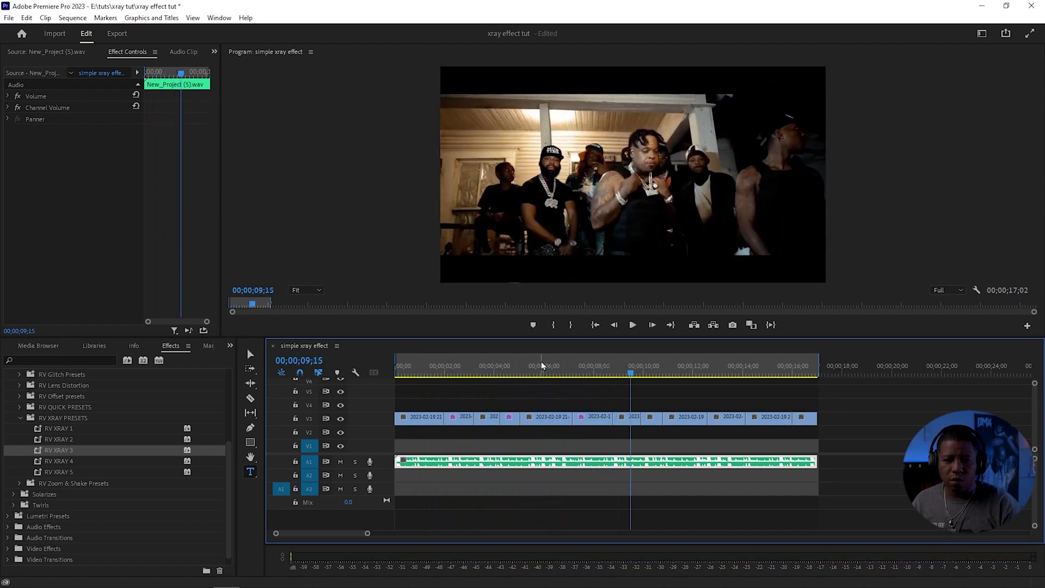
# Apply RV XRAY 4 to the small V3 clip at 10;14 and preview from the start.
pyautogui.click(51, 460)
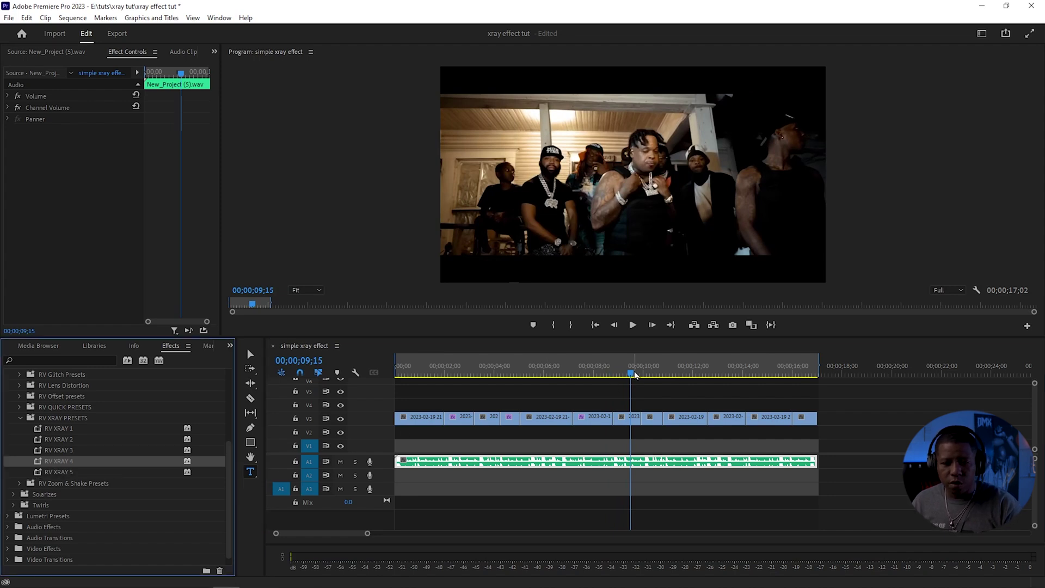
pyautogui.moveTo(631, 376); pyautogui.dragTo(654, 377)
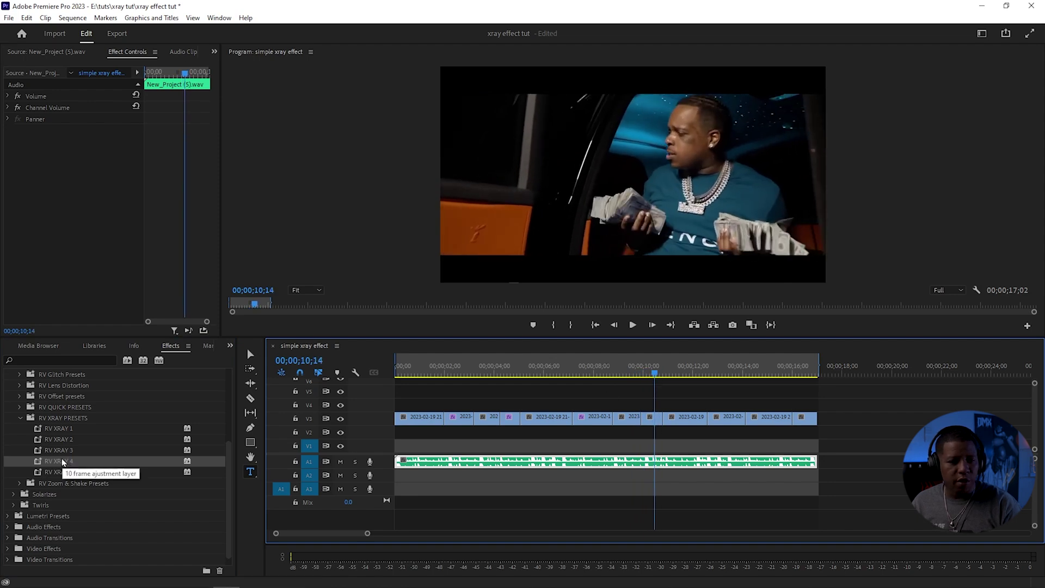
pyautogui.moveTo(63, 462); pyautogui.dragTo(271, 446)
pyautogui.moveTo(656, 420); pyautogui.dragTo(656, 421)
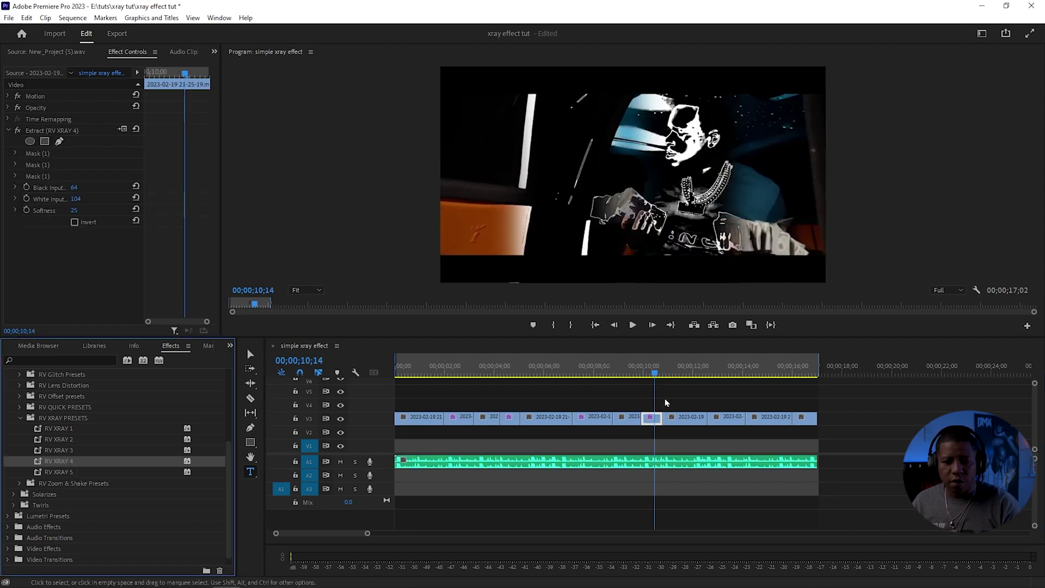
pyautogui.moveTo(655, 376); pyautogui.dragTo(397, 375)
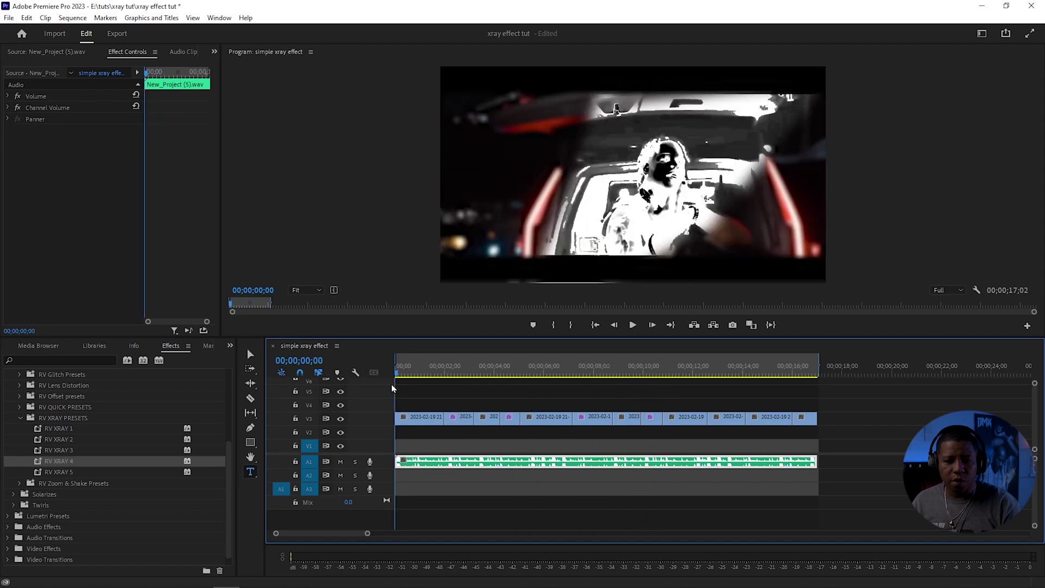
pyautogui.press('space')
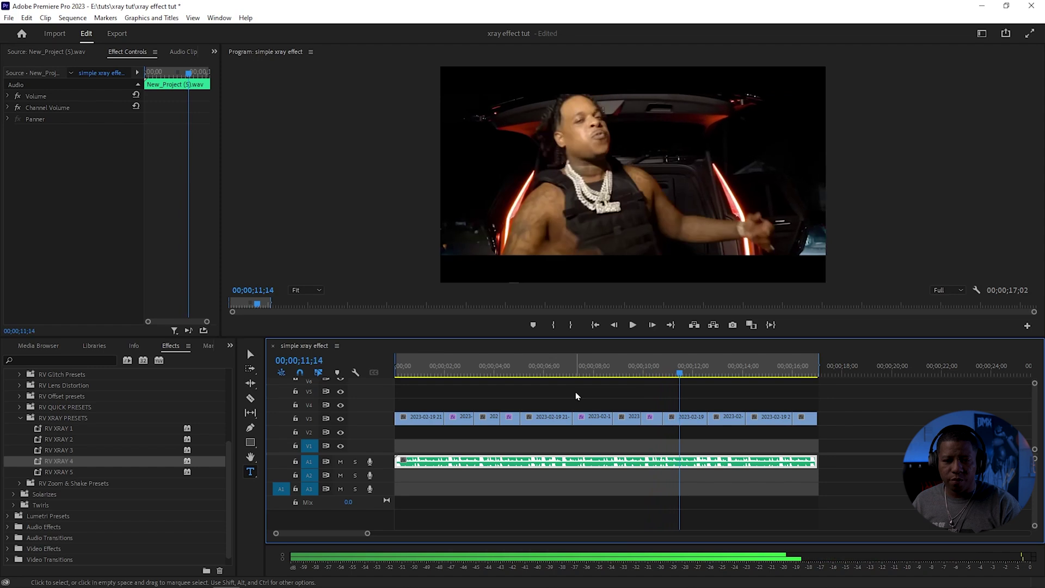
pyautogui.press('space')
# Apply RV XRAY 5 to the V3 clip at 13;18 and rewind the playhead to the start.
pyautogui.moveTo(679, 375); pyautogui.dragTo(719, 379)
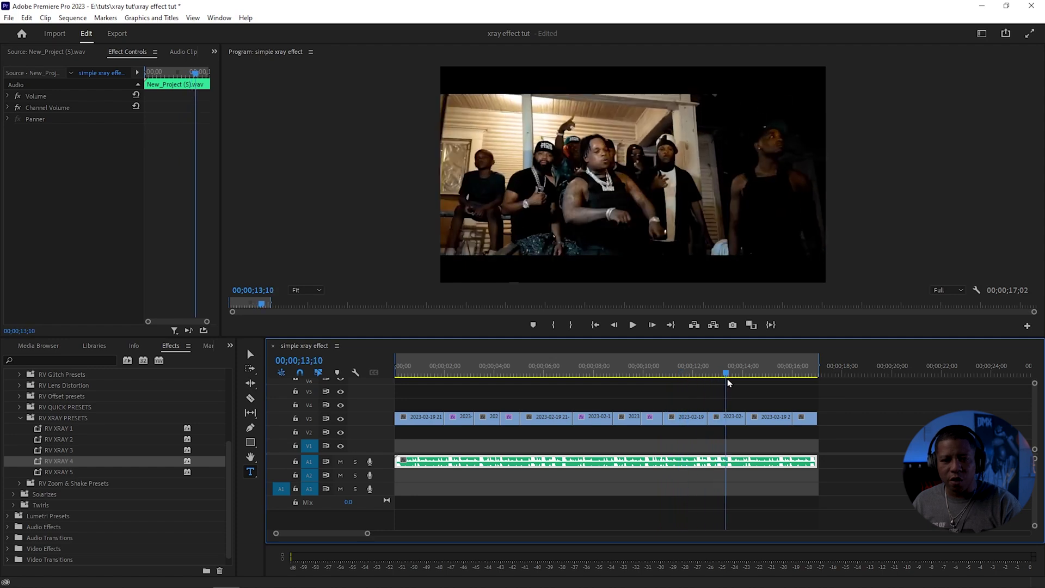
pyautogui.click(58, 472)
pyautogui.moveTo(739, 418); pyautogui.dragTo(739, 418)
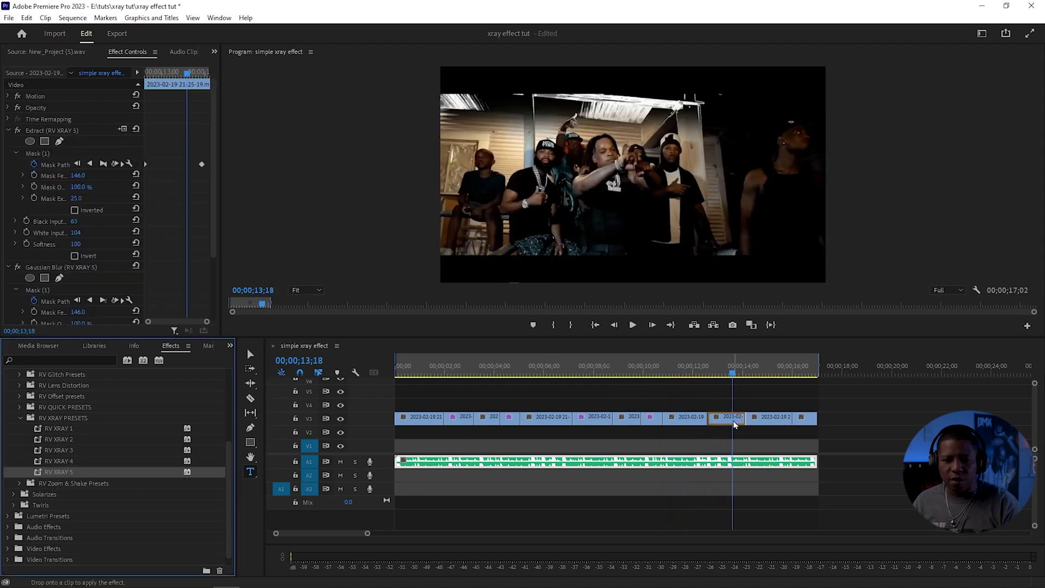
pyautogui.moveTo(733, 375); pyautogui.dragTo(363, 393)
pyautogui.press('space')
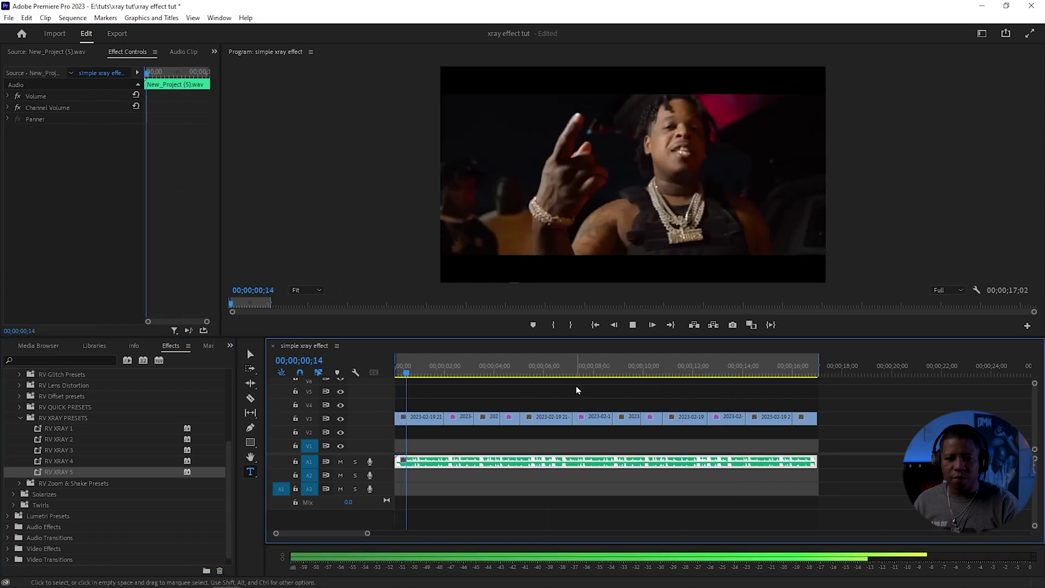